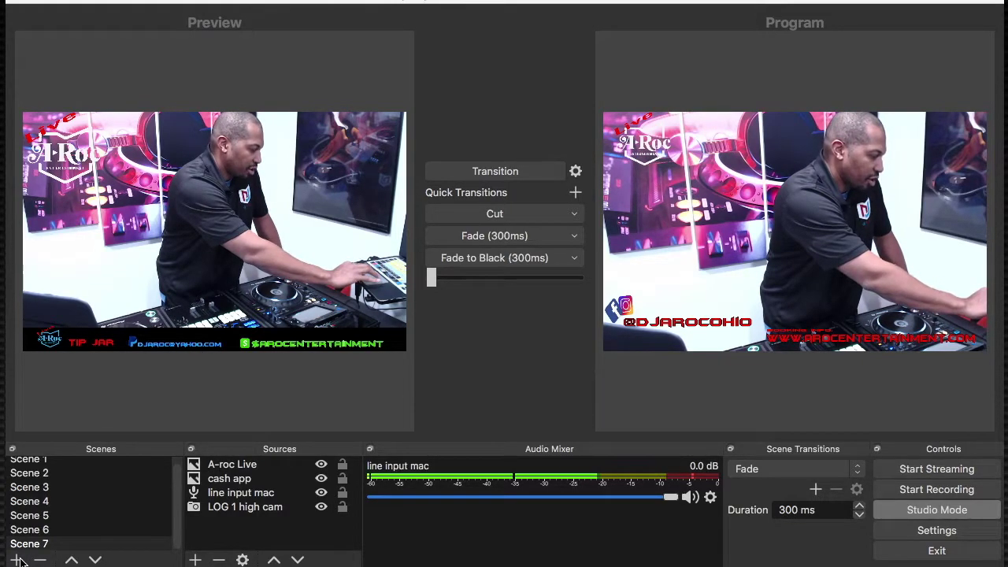
- Create Scene 8 and add the existing LOG 1 high cam video capture source to it
click(16, 559)
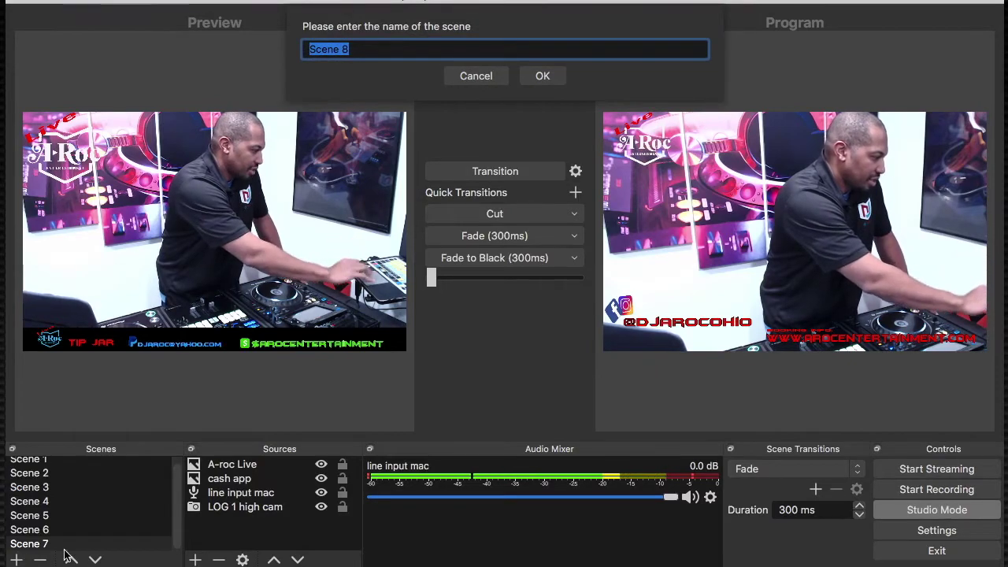
click(555, 76)
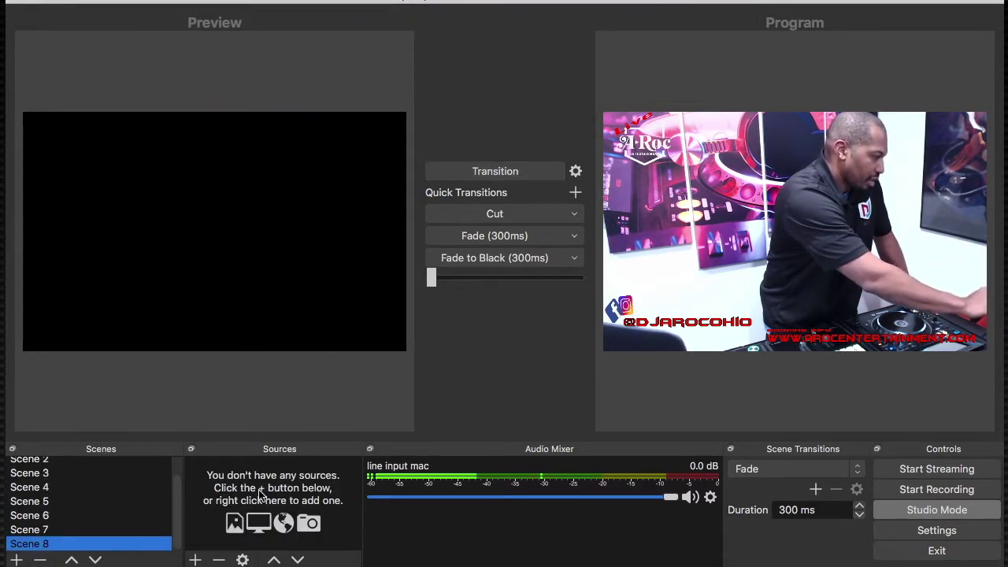
click(196, 559)
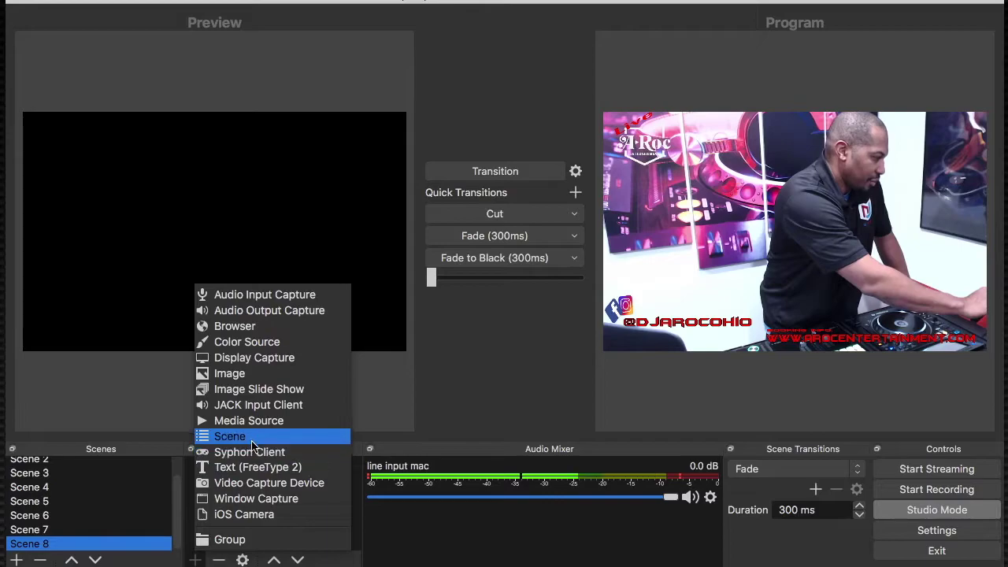
click(263, 485)
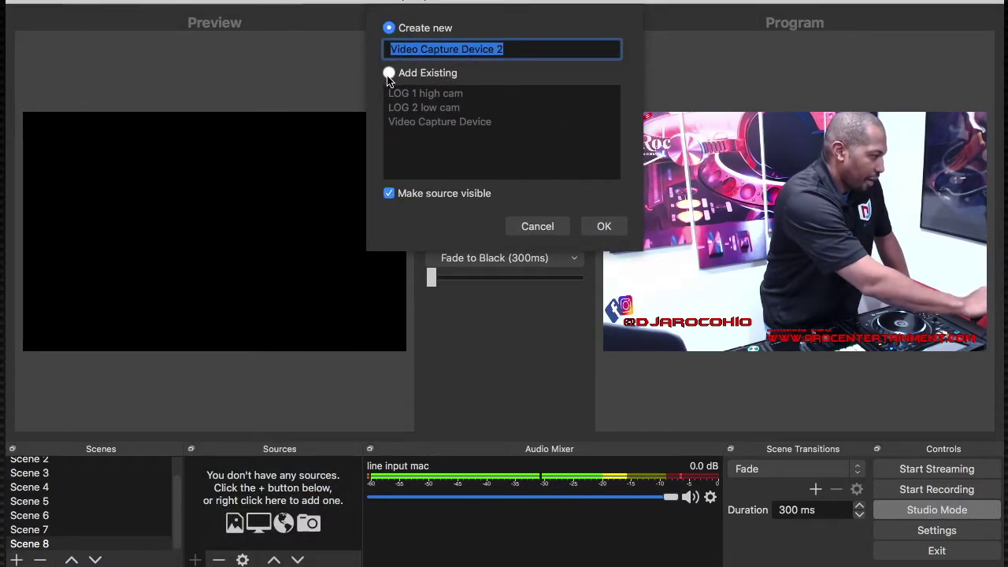
click(388, 73)
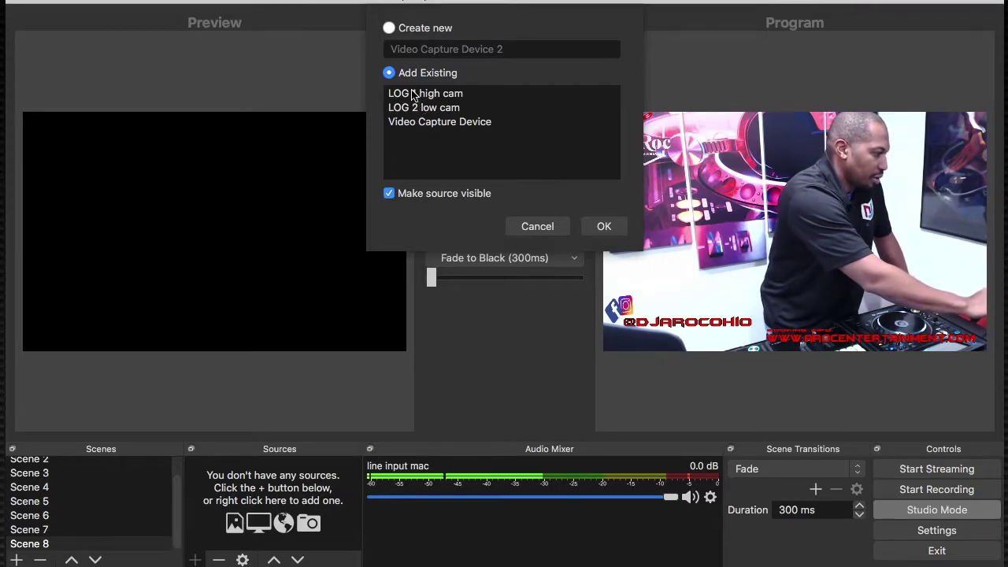
click(415, 94)
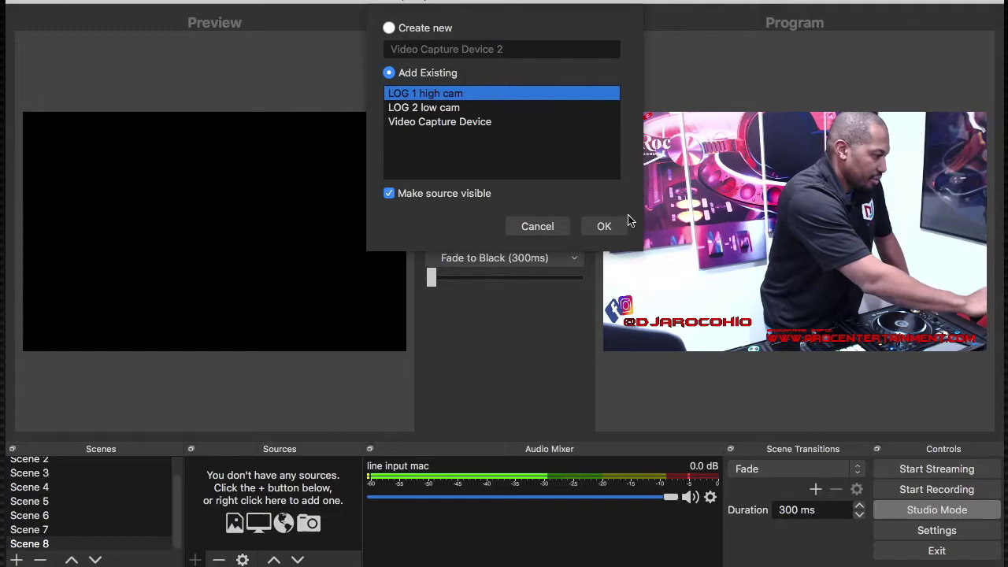
click(603, 226)
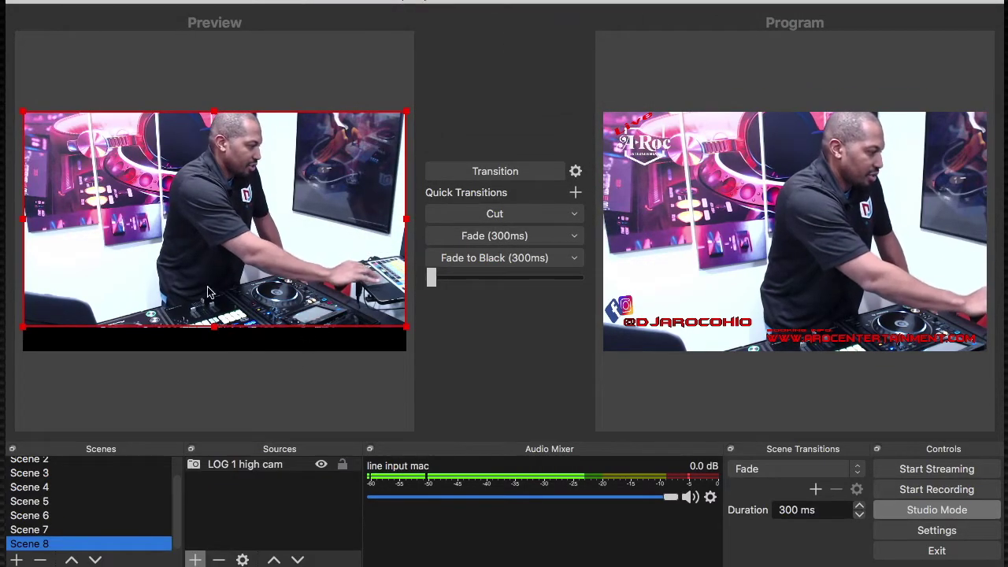
- Scale the LOG 1 high cam picture up until it spans the full canvas width
drag(219, 330, 156, 285)
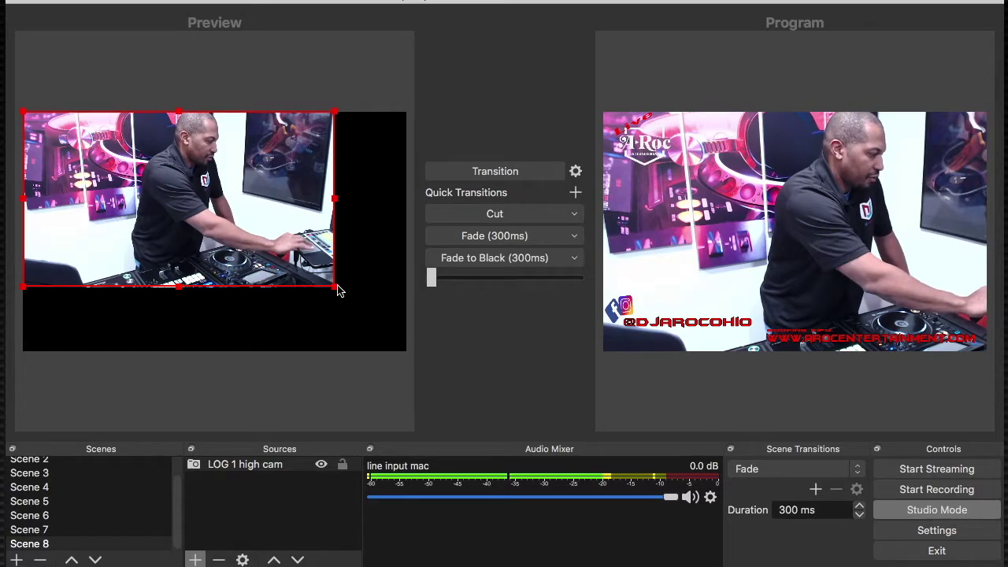
drag(337, 290, 408, 324)
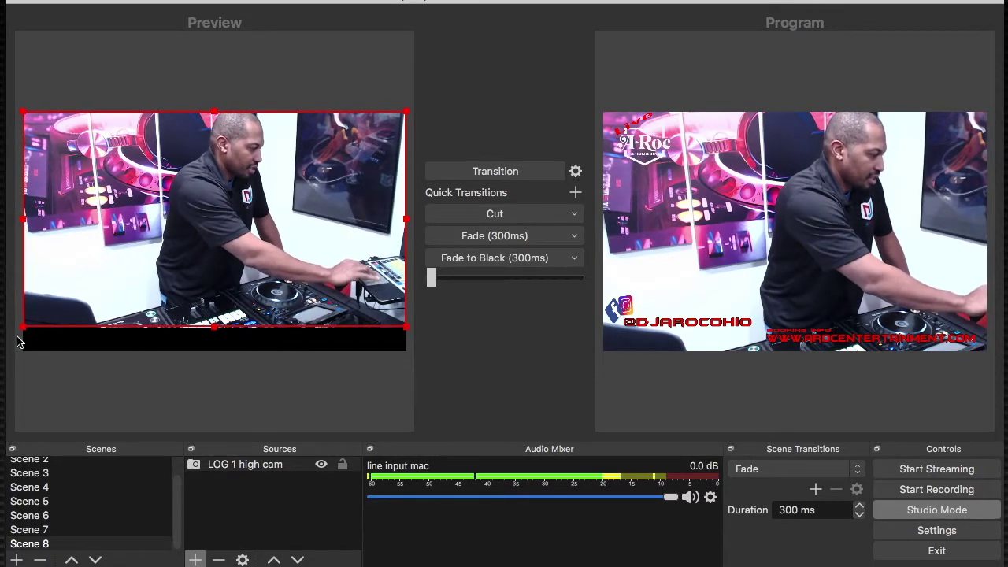
- Add the existing 'line input mac' audio input capture source to Scene 8
click(195, 560)
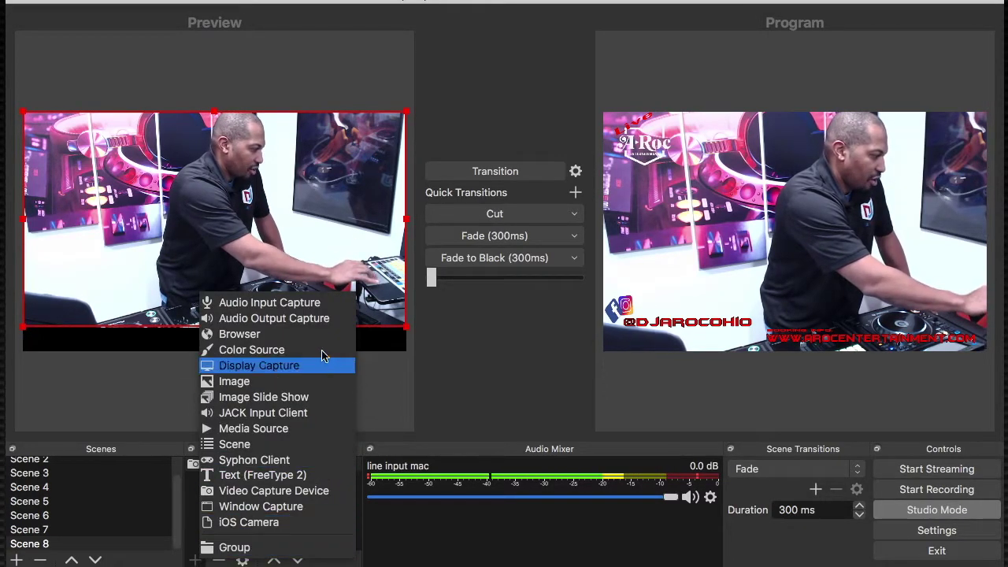
click(294, 308)
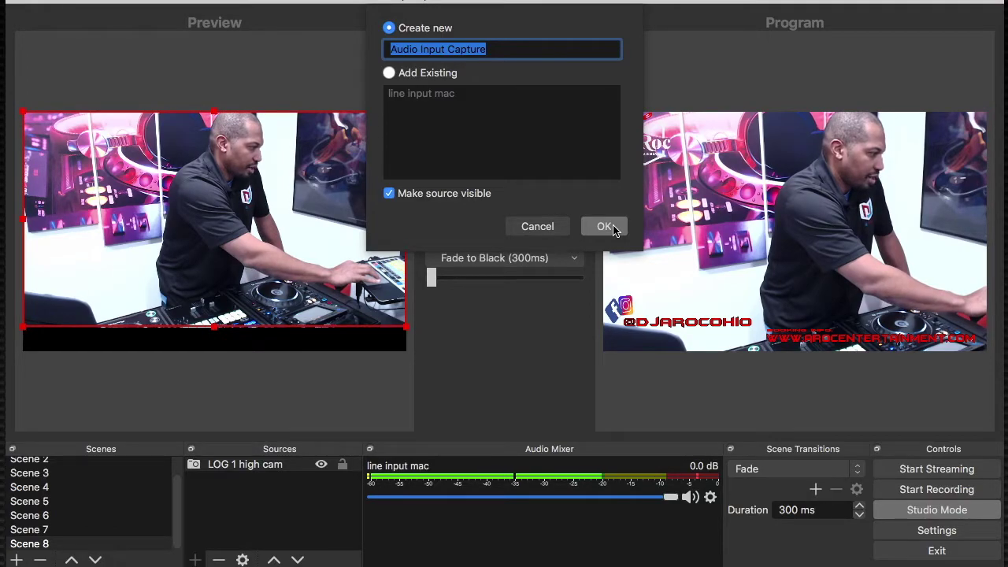
click(391, 73)
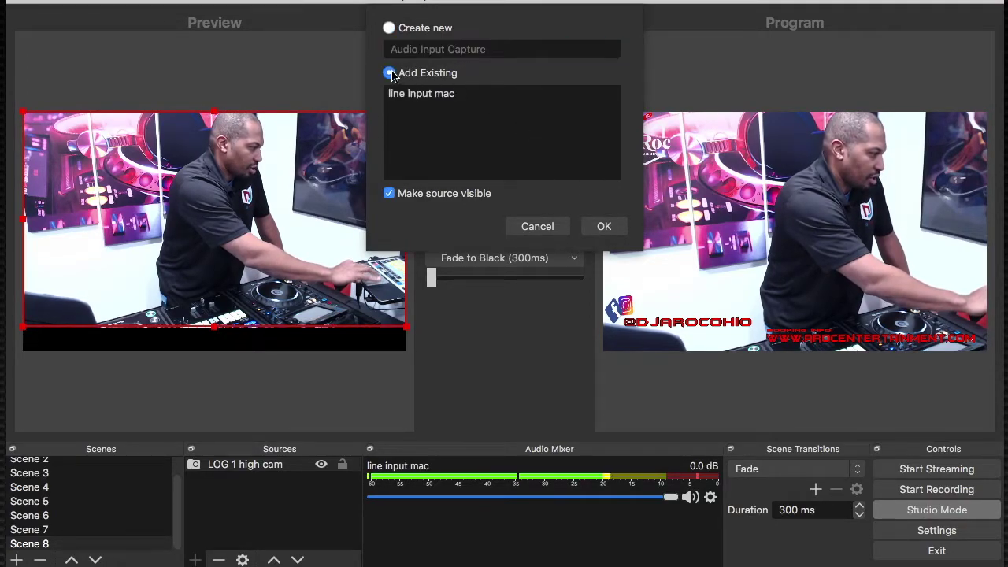
click(604, 228)
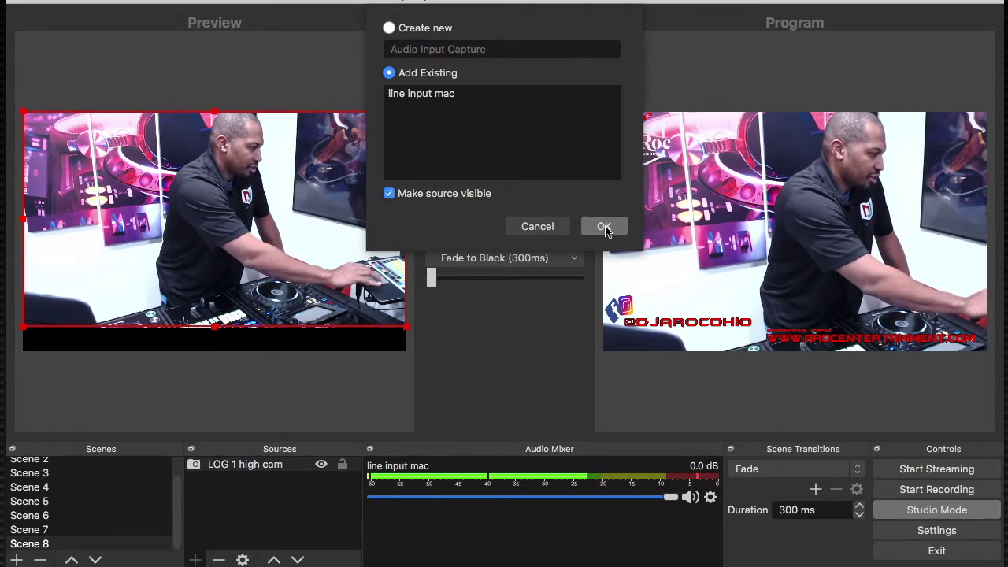
click(448, 96)
click(604, 227)
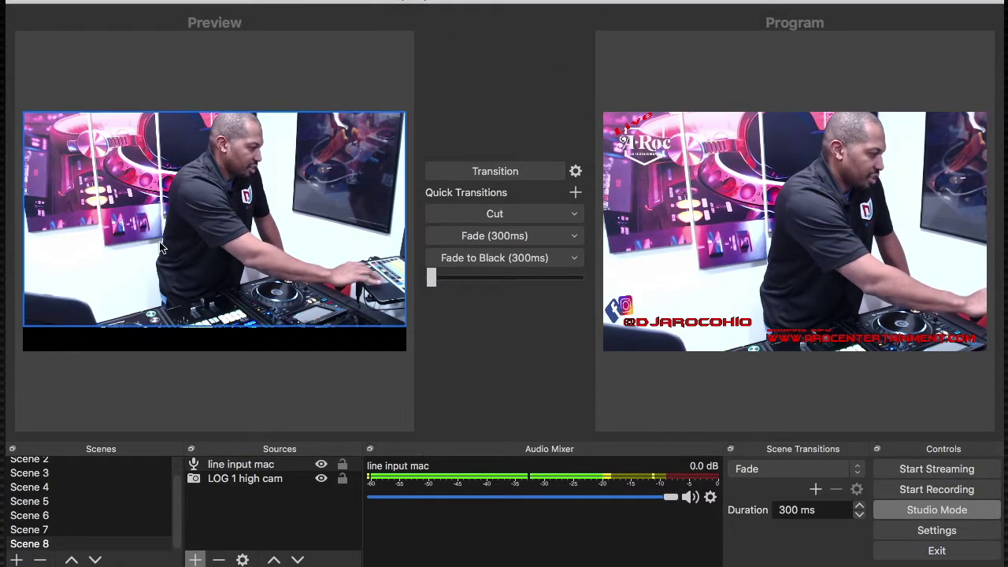
- Add the existing 'cash app' image source to Scene 8 over the camera
click(196, 559)
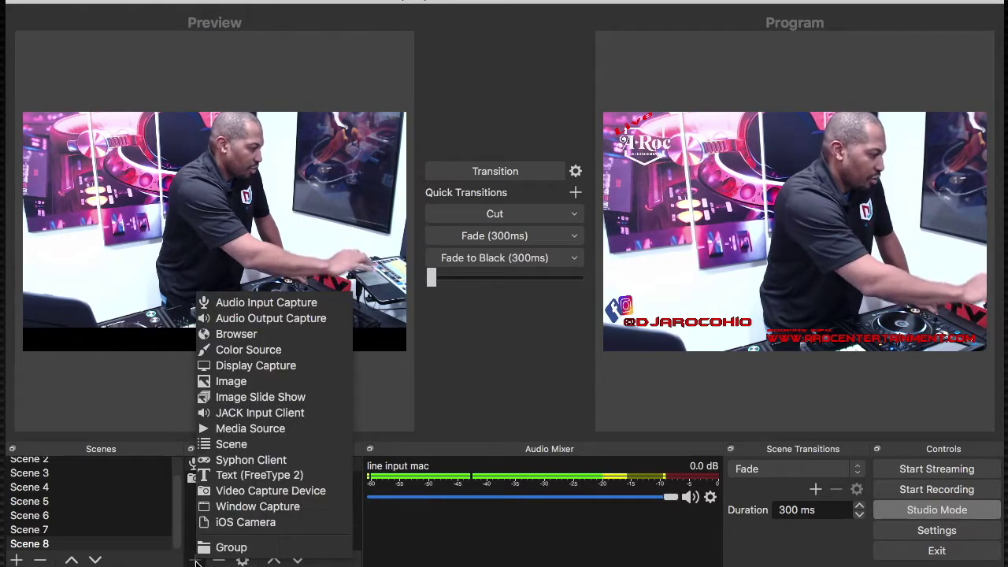
click(246, 382)
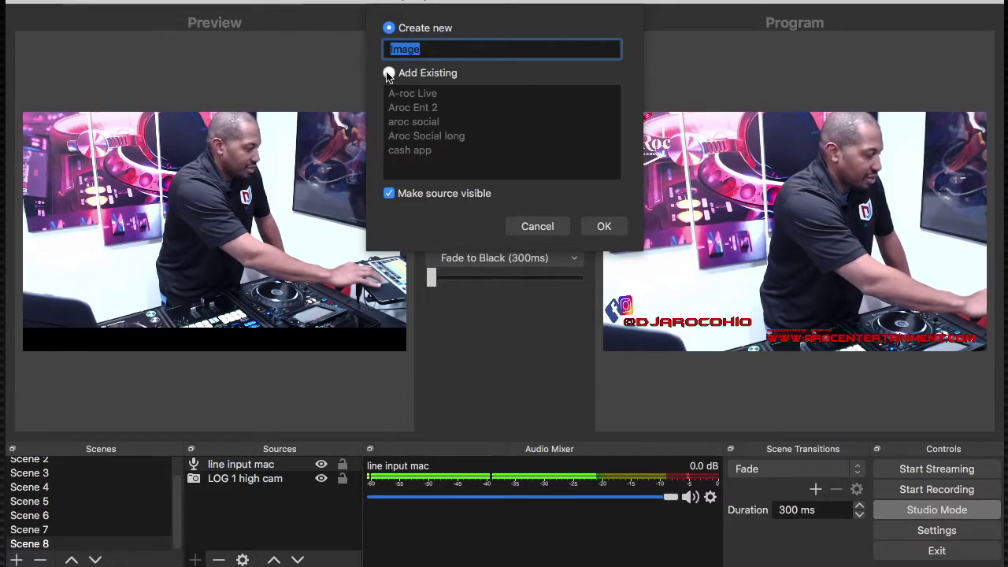
click(388, 73)
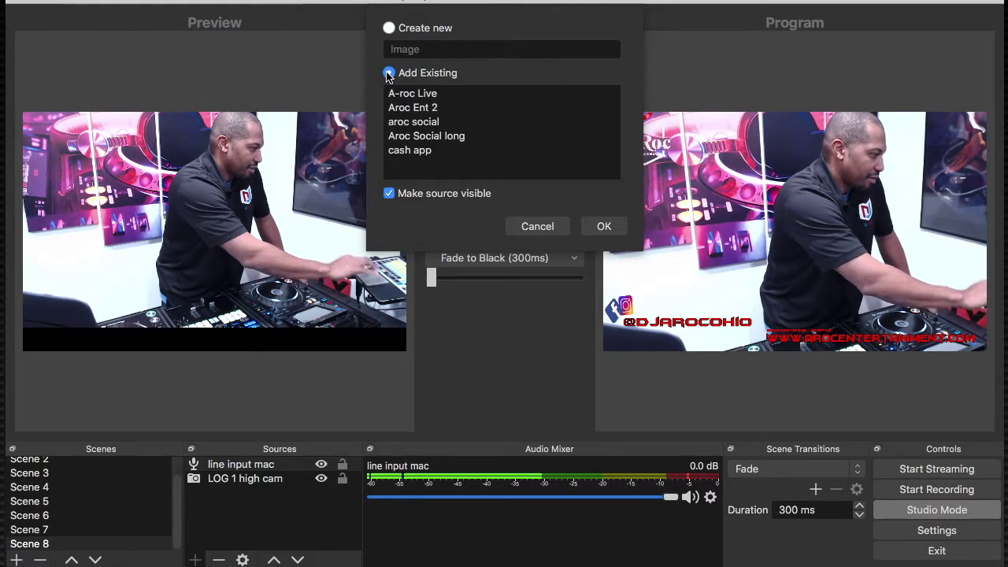
click(417, 151)
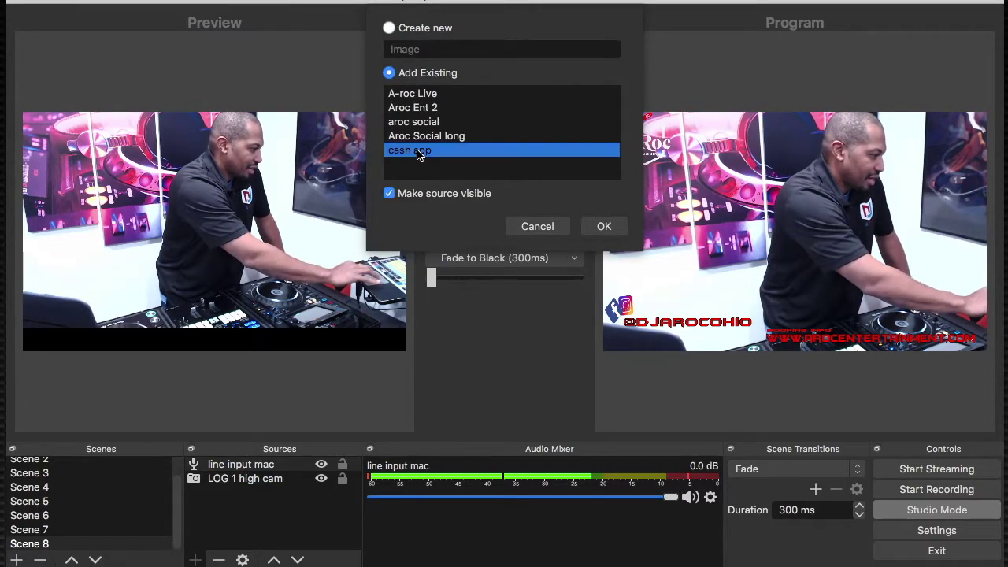
click(611, 226)
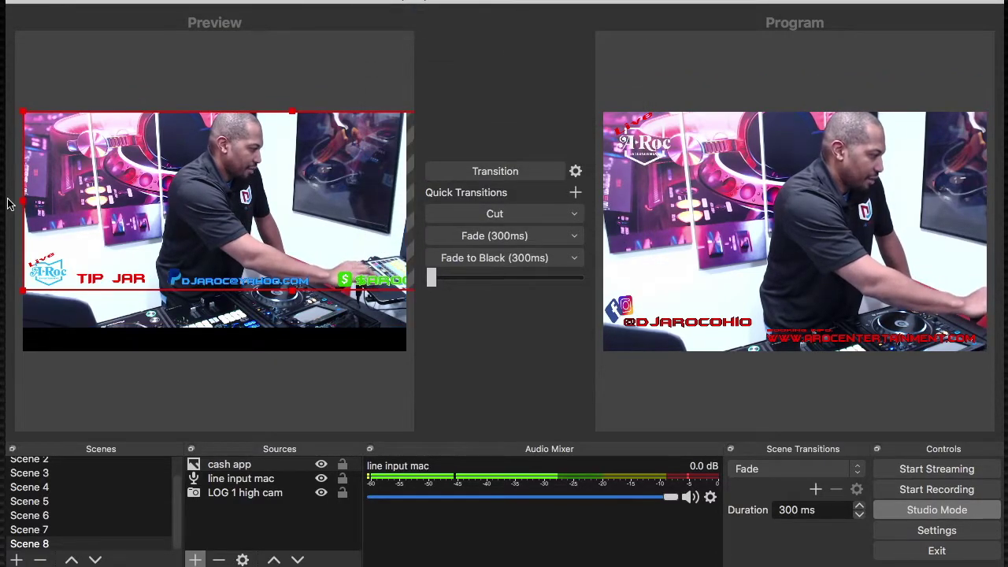
- Shrink the cash app overlay into a bar centred along the bottom of the frame
drag(23, 114, 88, 165)
drag(159, 266, 134, 350)
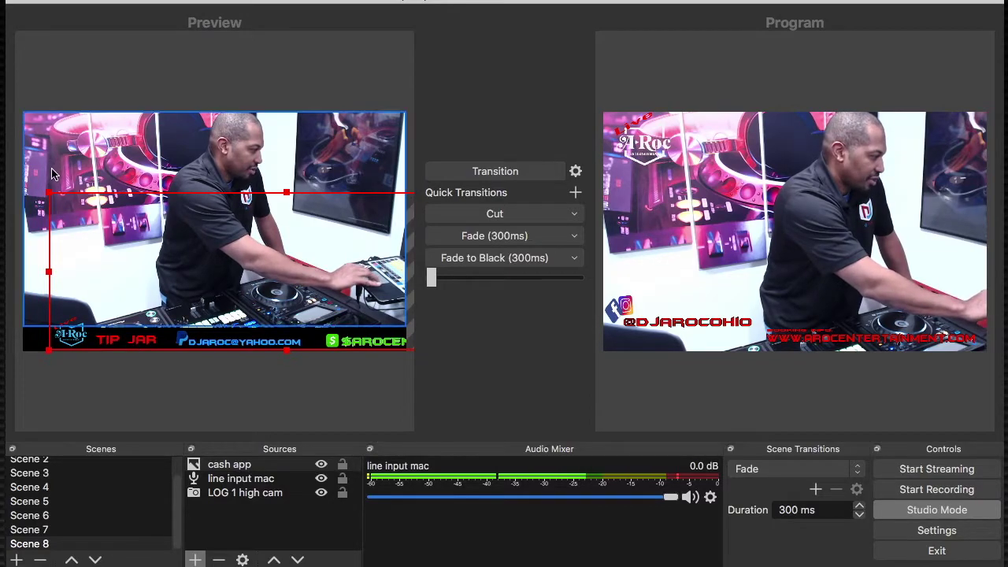
drag(48, 193, 124, 218)
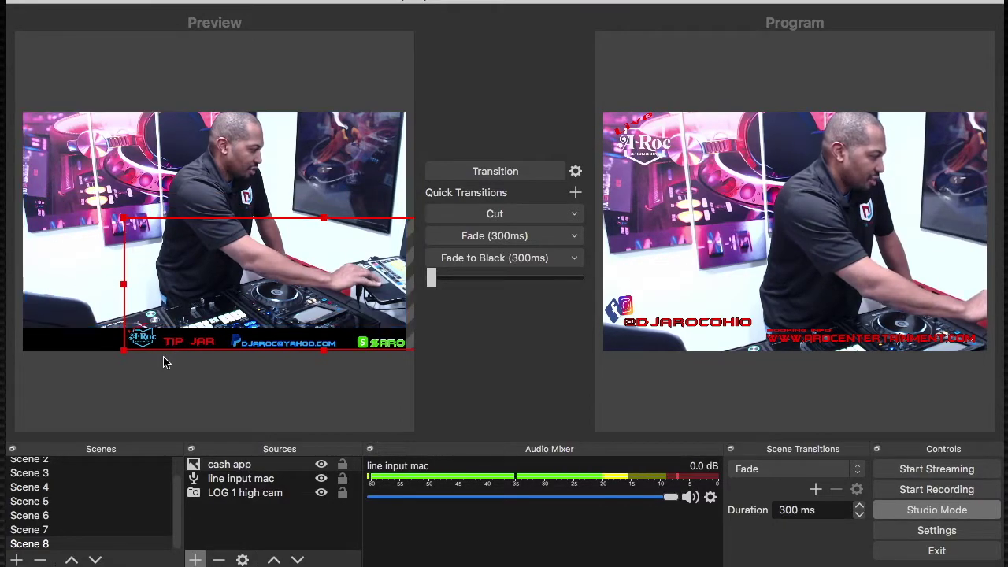
drag(184, 341, 75, 344)
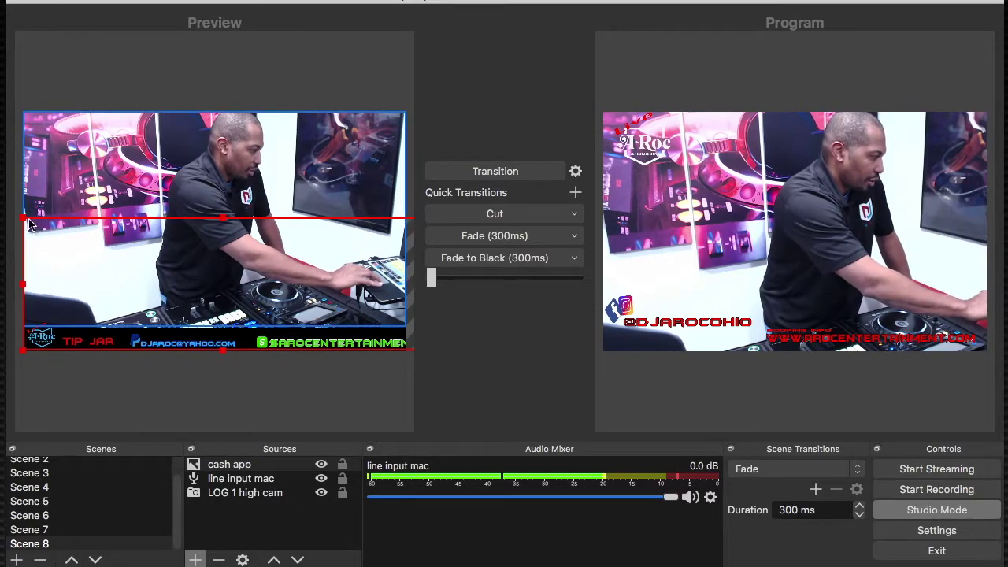
drag(27, 222, 107, 248)
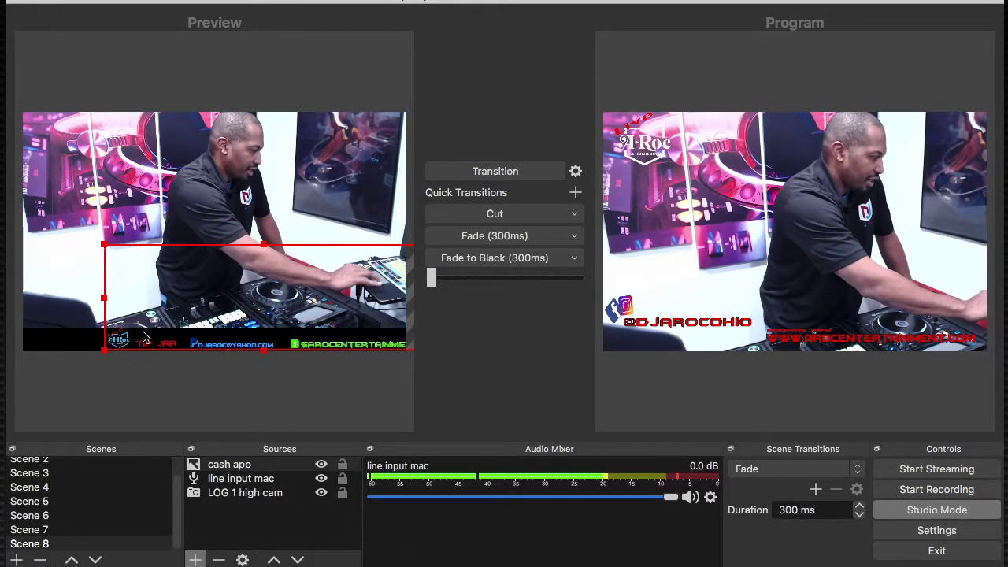
drag(143, 337, 95, 337)
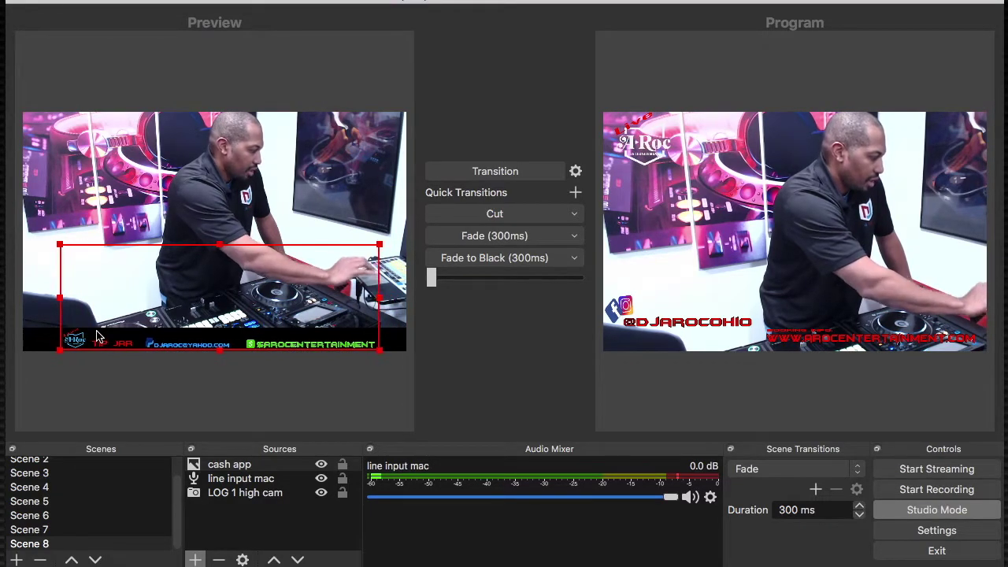
click(211, 178)
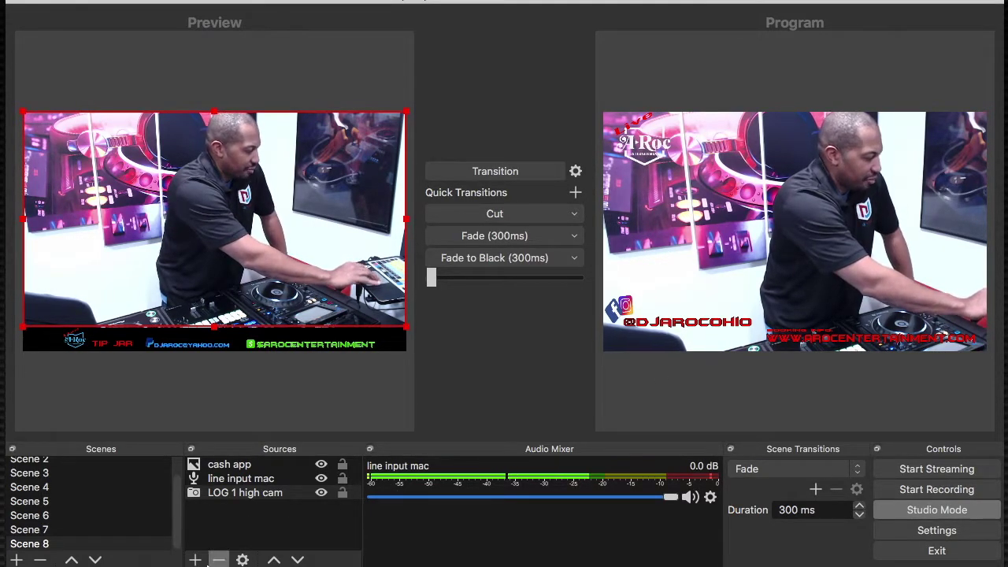
- Add the existing 'A-roc Live' image source to Scene 8
click(195, 560)
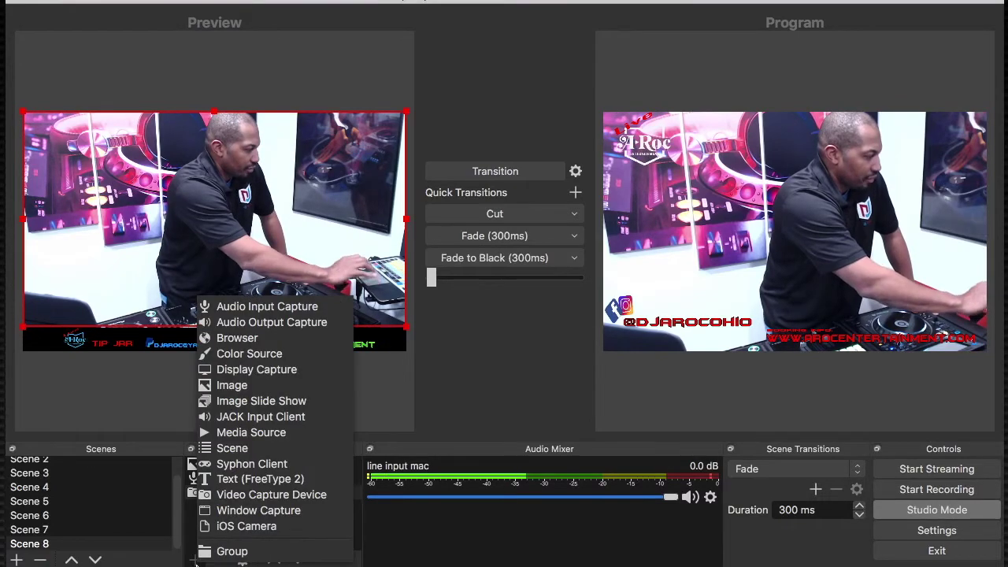
click(236, 385)
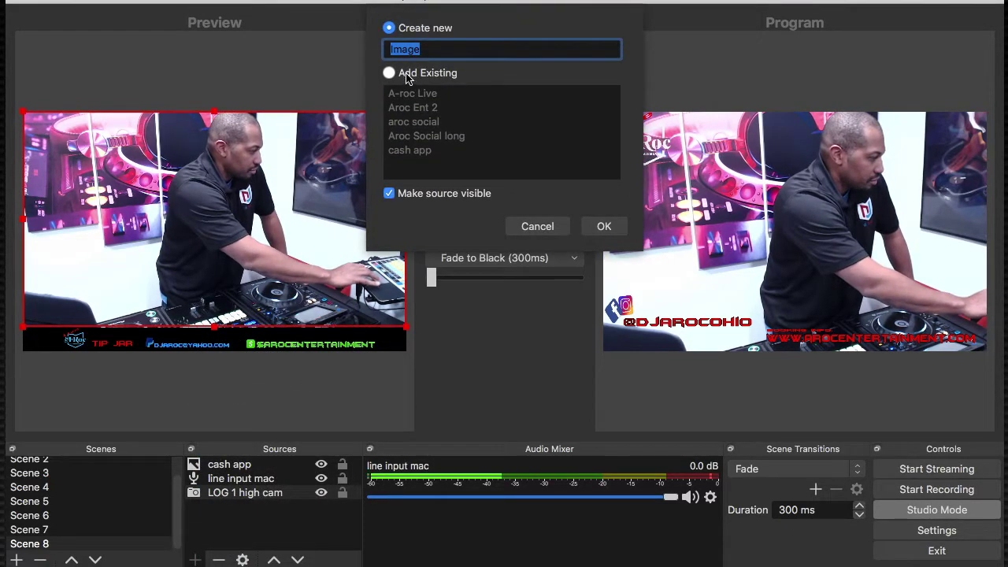
click(390, 73)
click(411, 94)
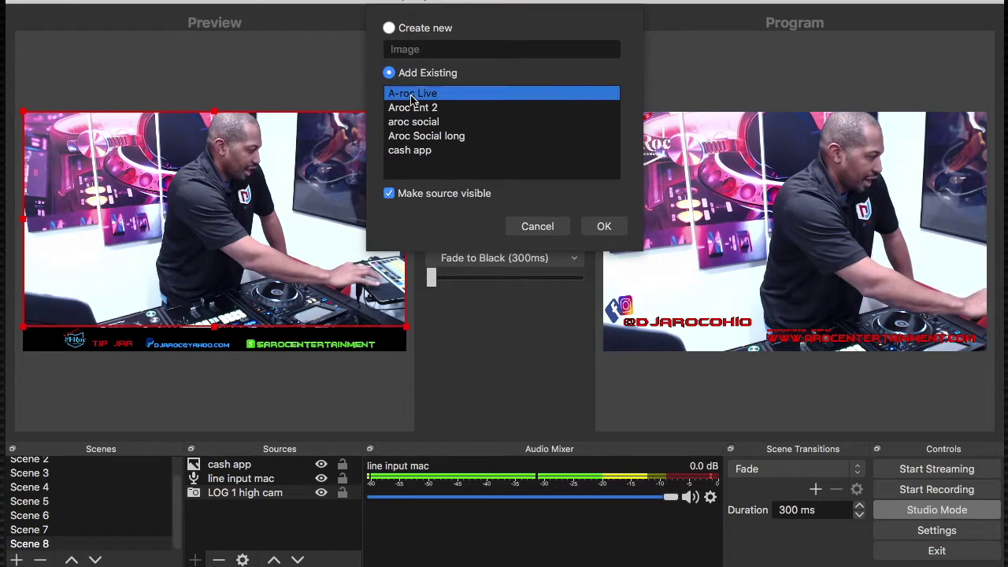
click(604, 226)
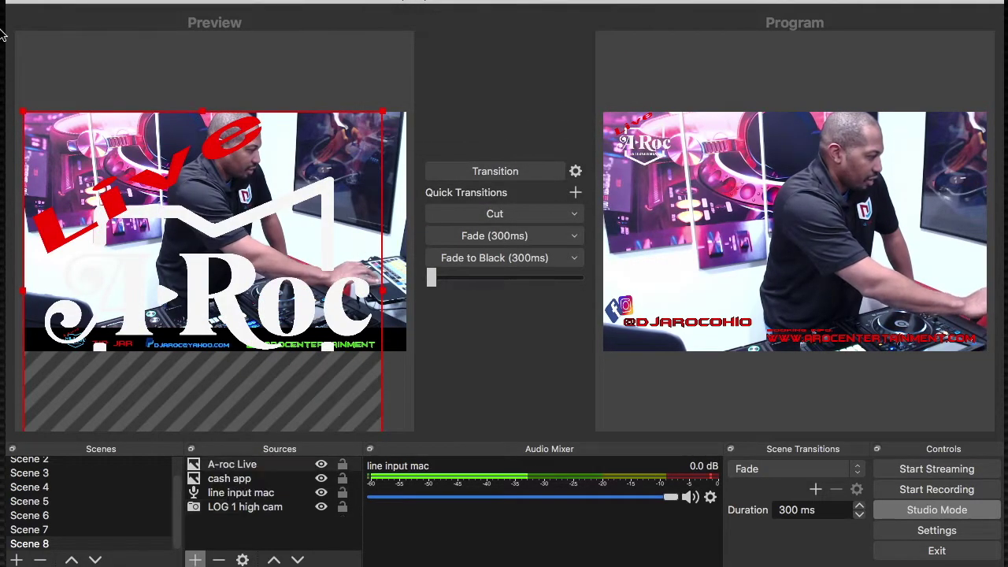
- Shrink the A-roc Live logo and place it in the frame's top-left corner
drag(23, 108, 91, 150)
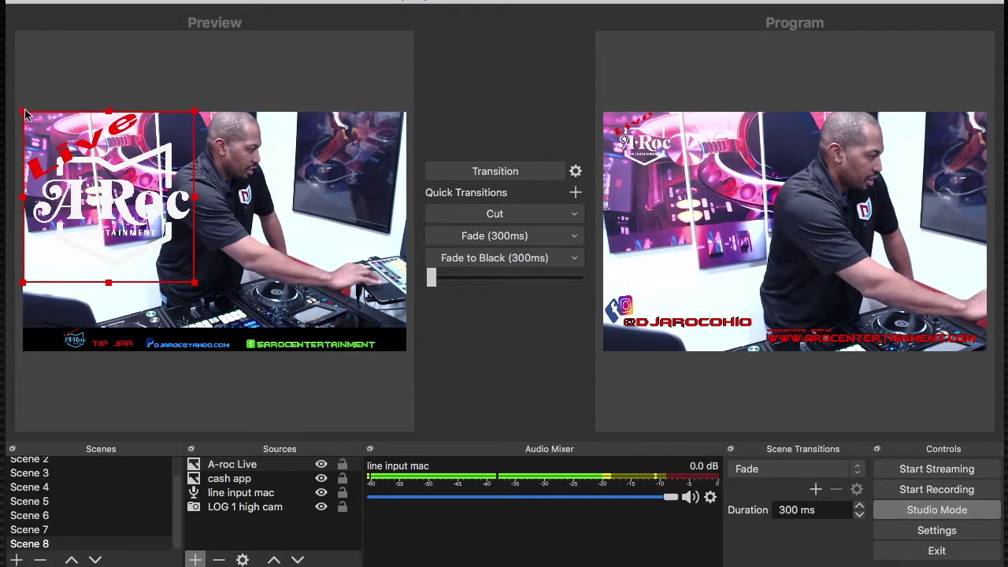
drag(25, 113, 100, 163)
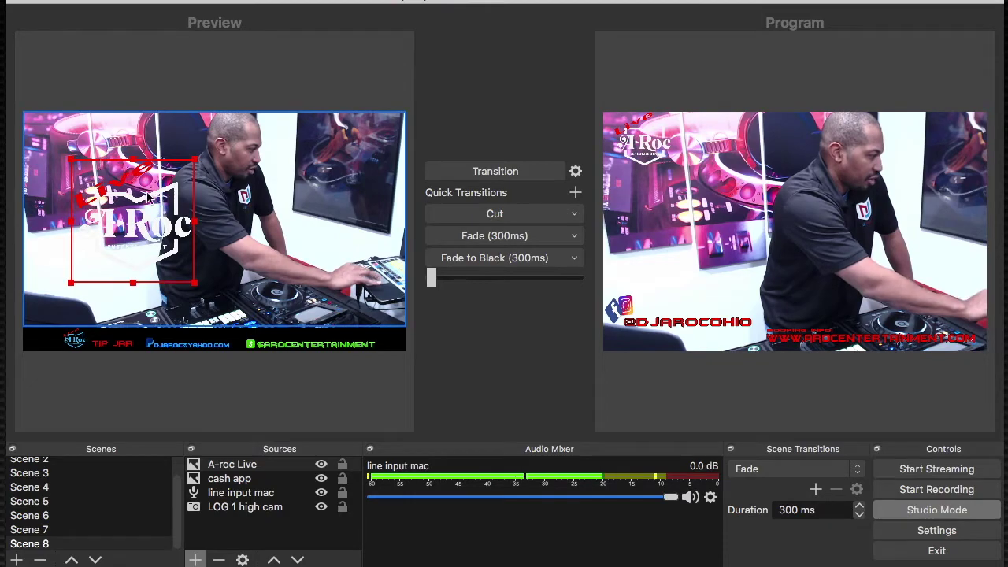
drag(148, 196, 104, 150)
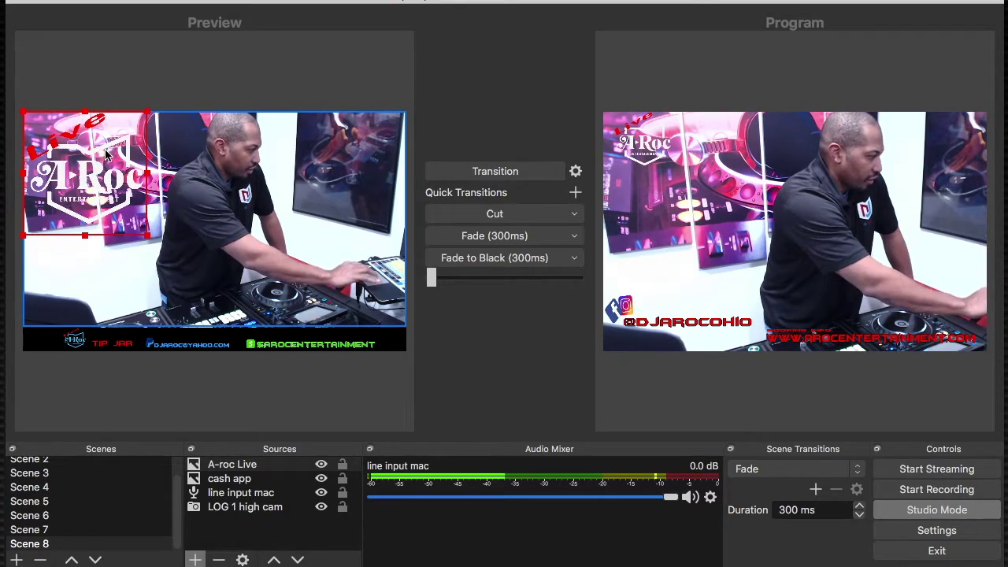
- Shrink the LOG 1 high cam feed and move it right, beside the logo
click(390, 323)
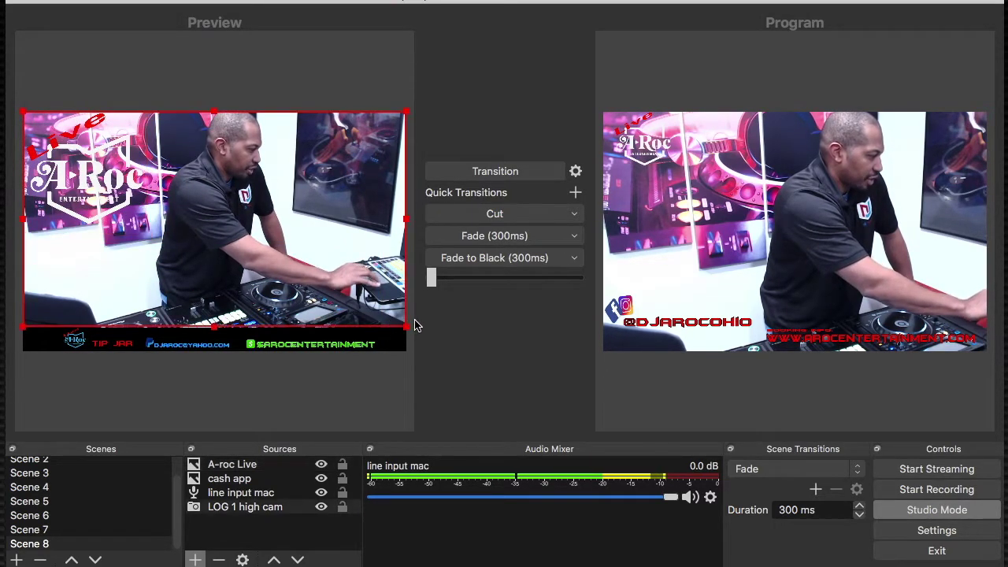
drag(405, 332, 324, 279)
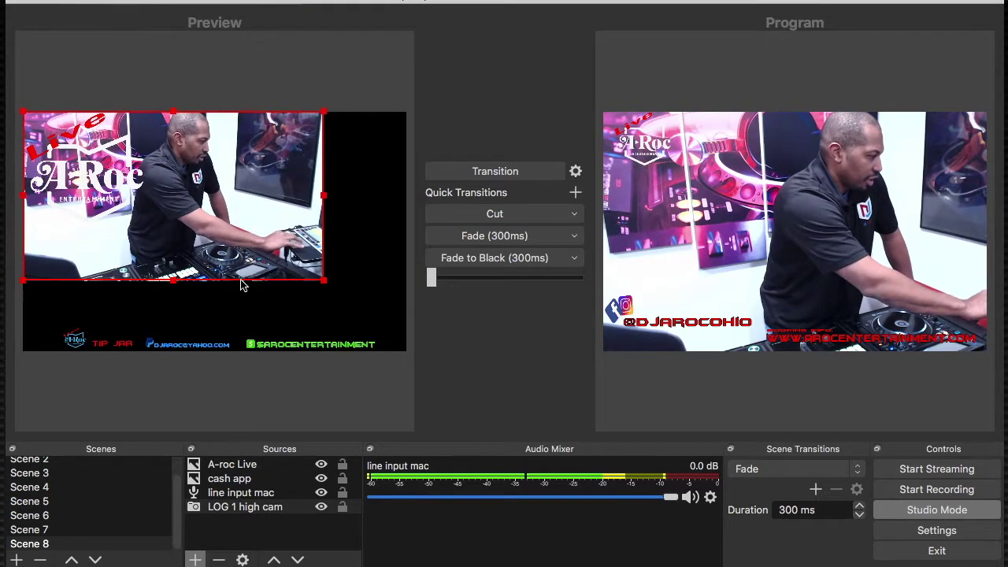
drag(67, 178, 189, 183)
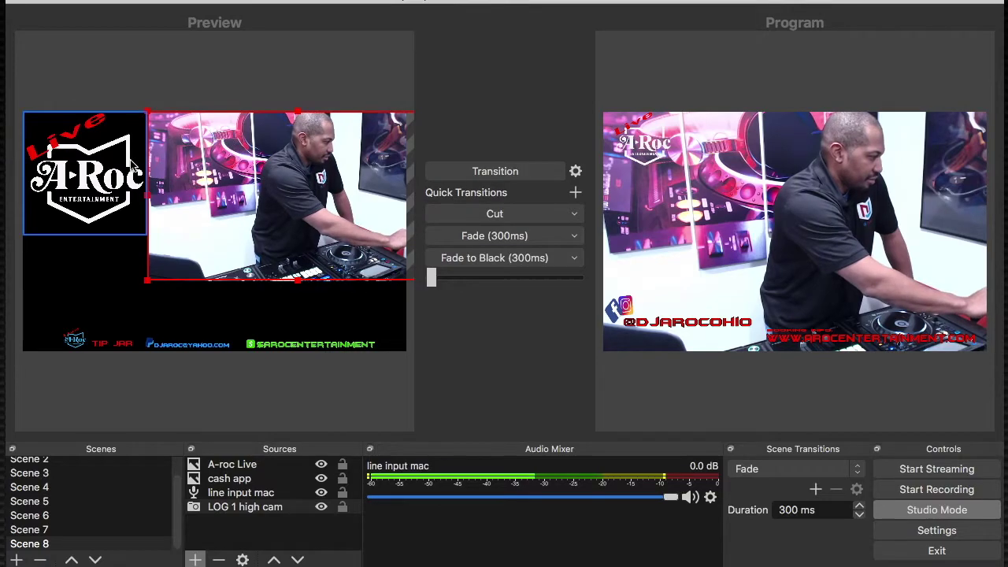
- Enlarge the cash app banner and shift it right along the bottom
click(69, 252)
drag(57, 244, 18, 167)
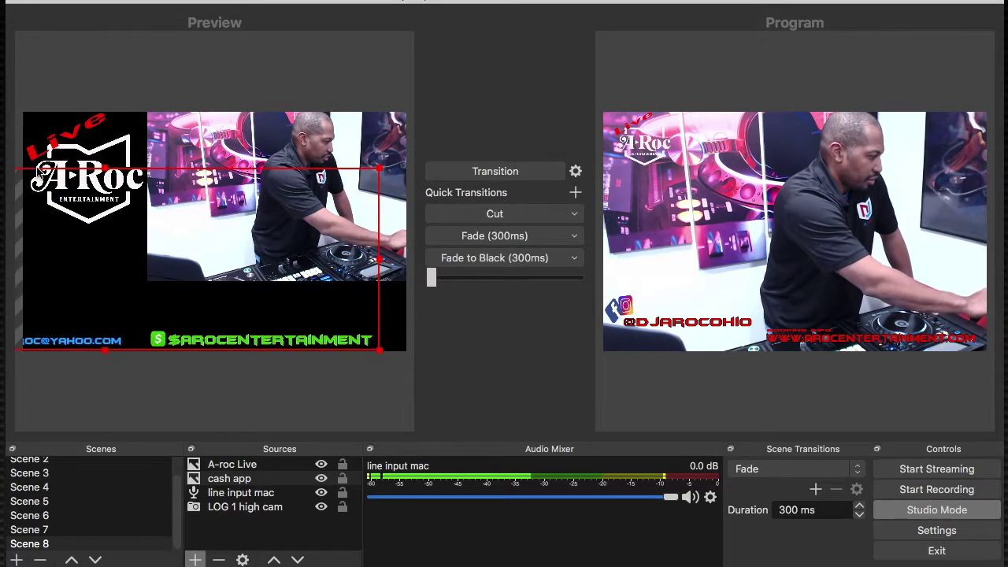
drag(179, 349, 234, 351)
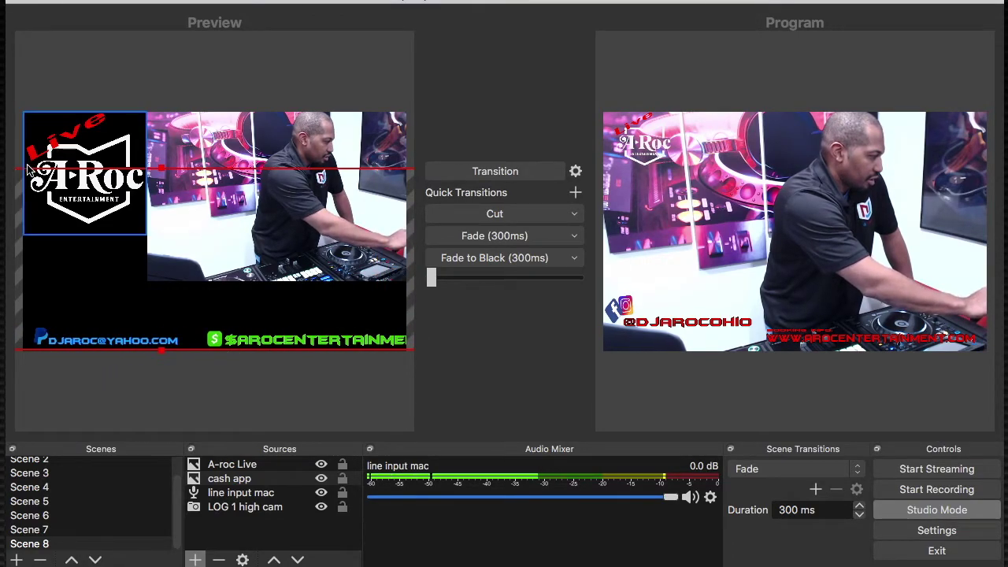
mouse_move(155, 169)
mouse_down()
mouse_move(244, 169)
mouse_move(160, 166)
mouse_up()
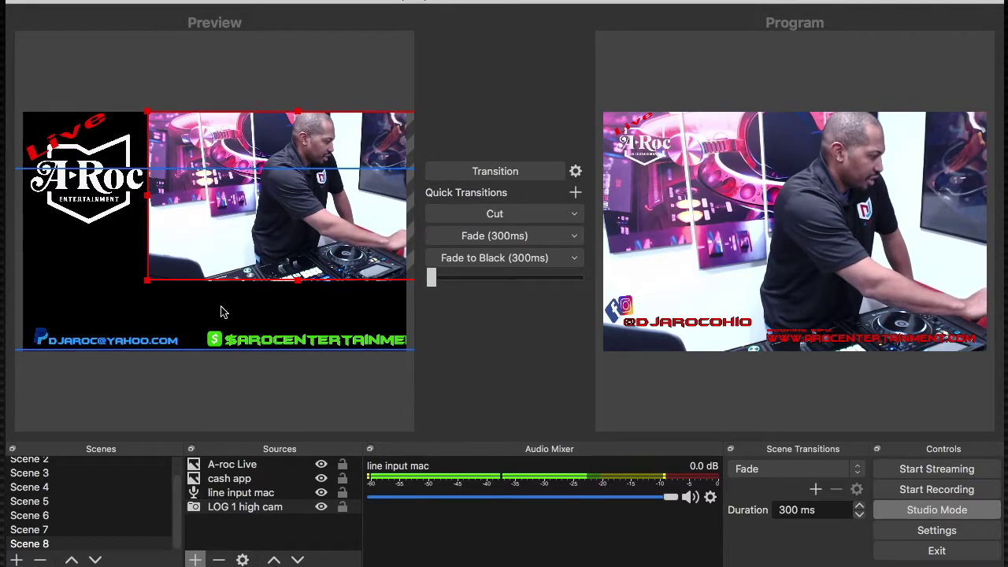
click(189, 478)
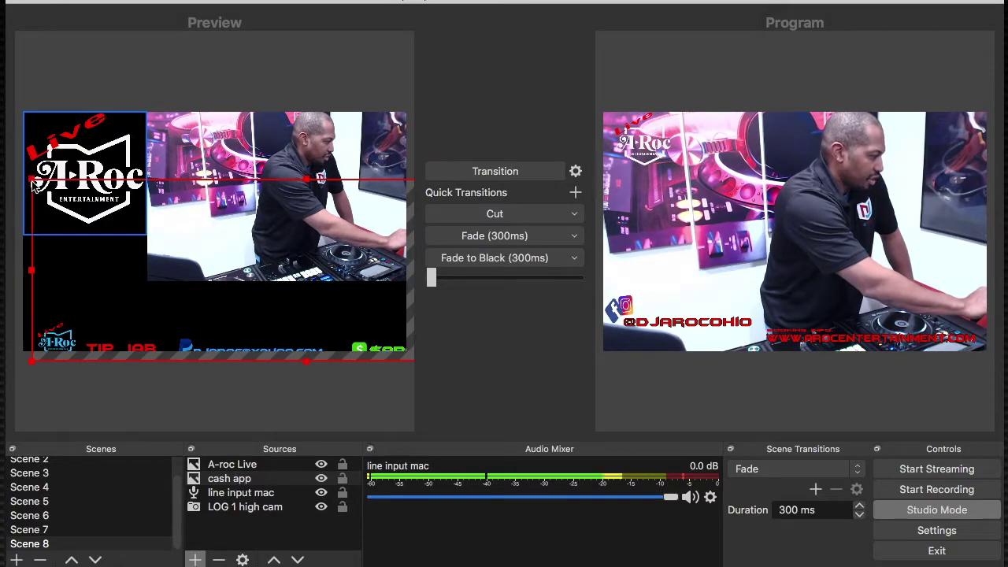
- Shrink and reposition the cash app banner low, then stretch the camera to fill the frame
drag(32, 185, 174, 273)
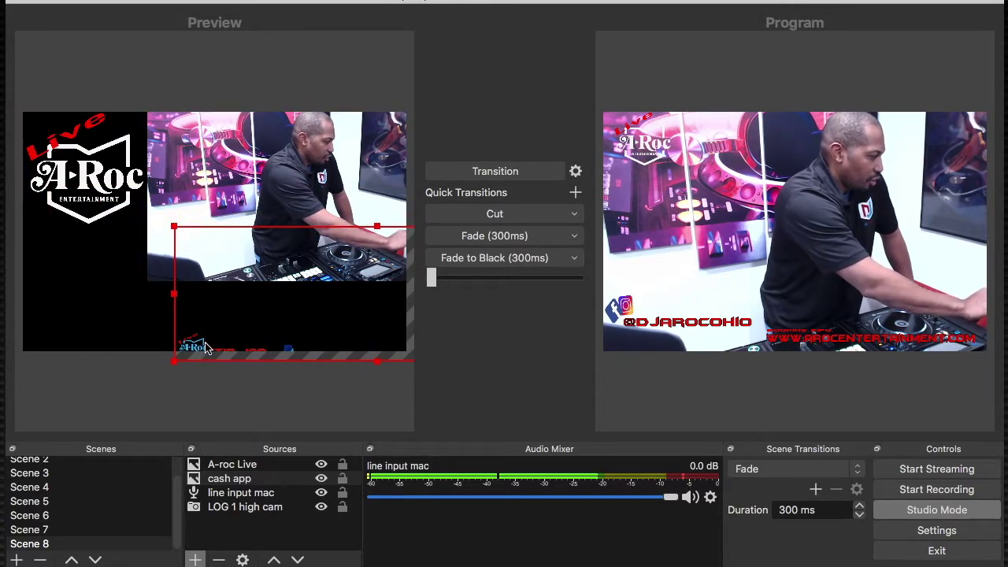
drag(201, 348, 53, 314)
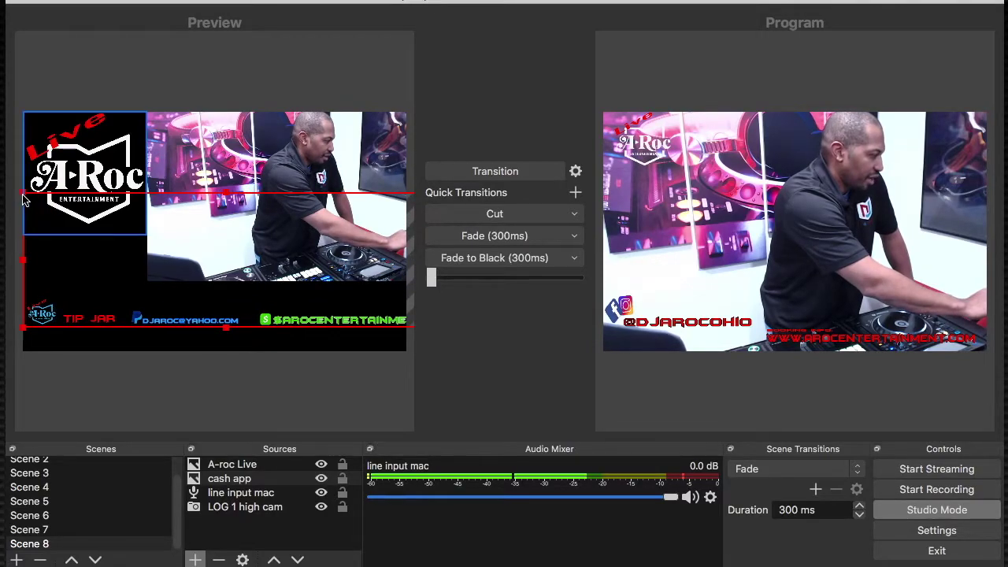
drag(23, 200, 93, 249)
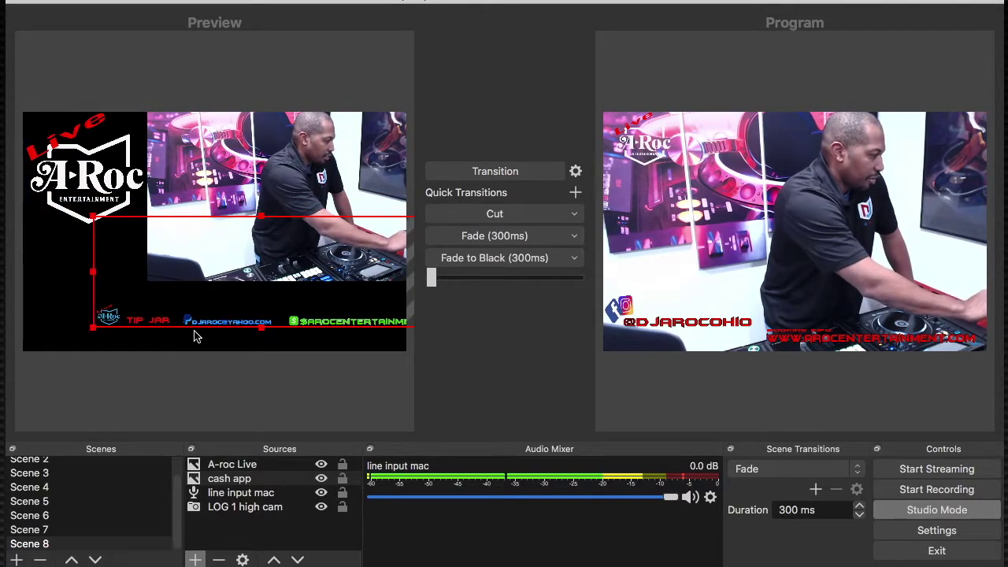
drag(219, 330, 175, 335)
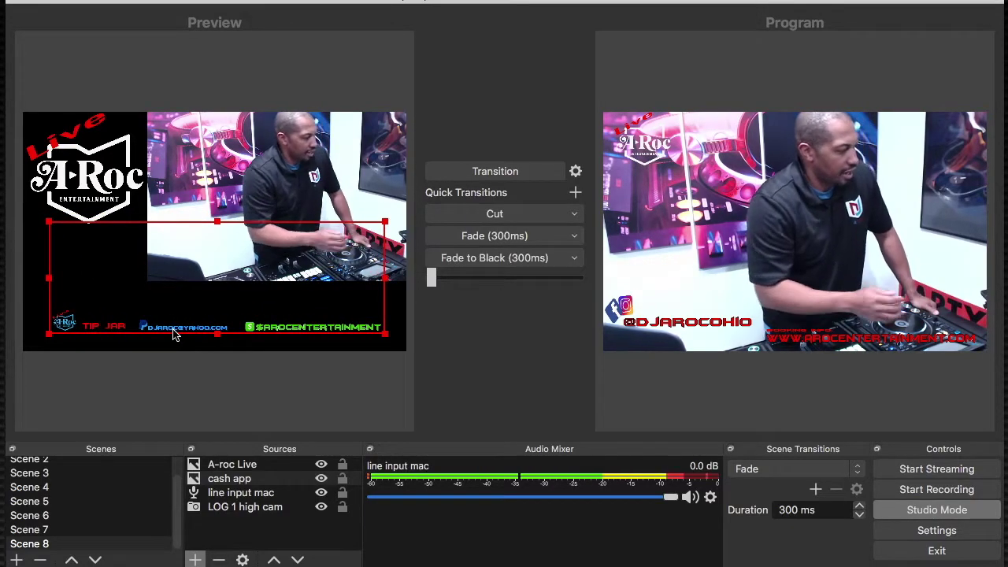
click(200, 279)
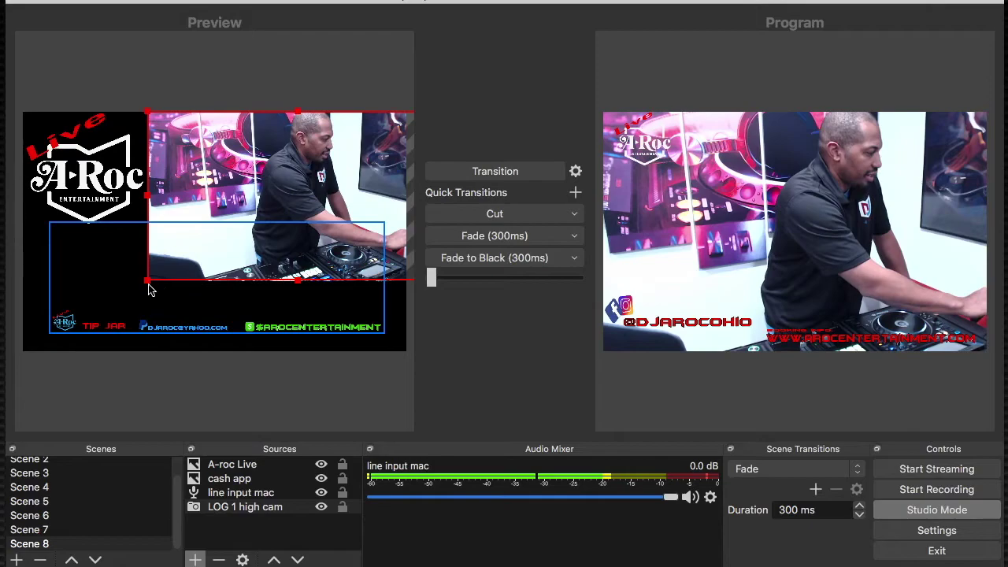
drag(149, 281, 26, 315)
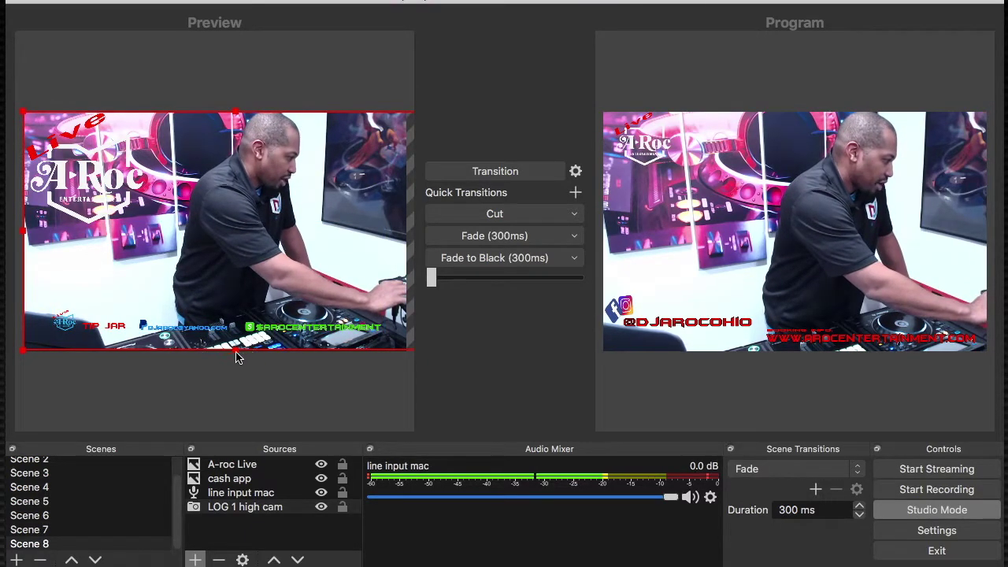
- Fit the camera's height and right edge to the canvas and lower the cash app banner to the bottom
drag(237, 357, 236, 323)
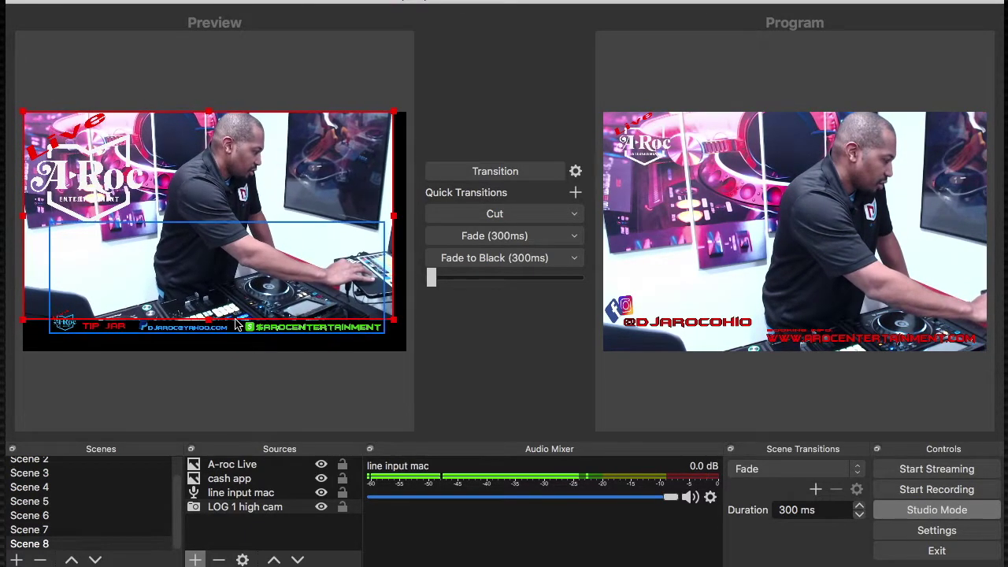
drag(394, 217, 403, 218)
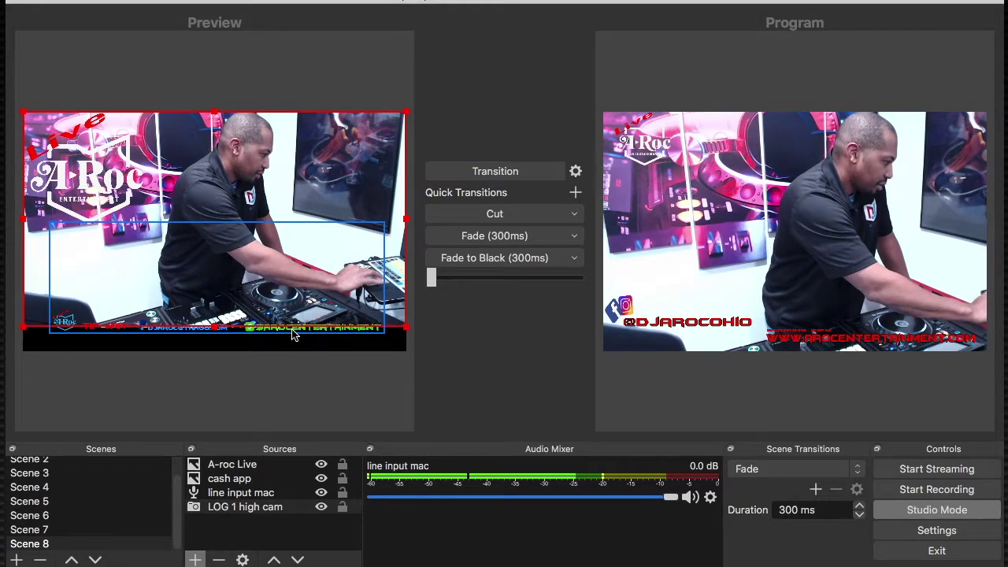
drag(292, 333, 292, 343)
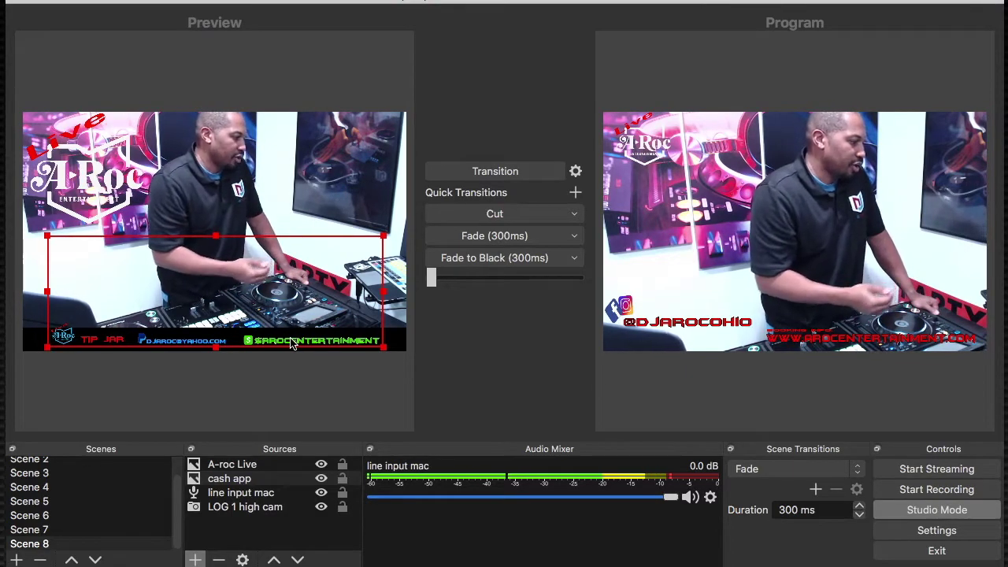
- Transition Scene 8 to Program, then put Scene 2 live instead
click(526, 181)
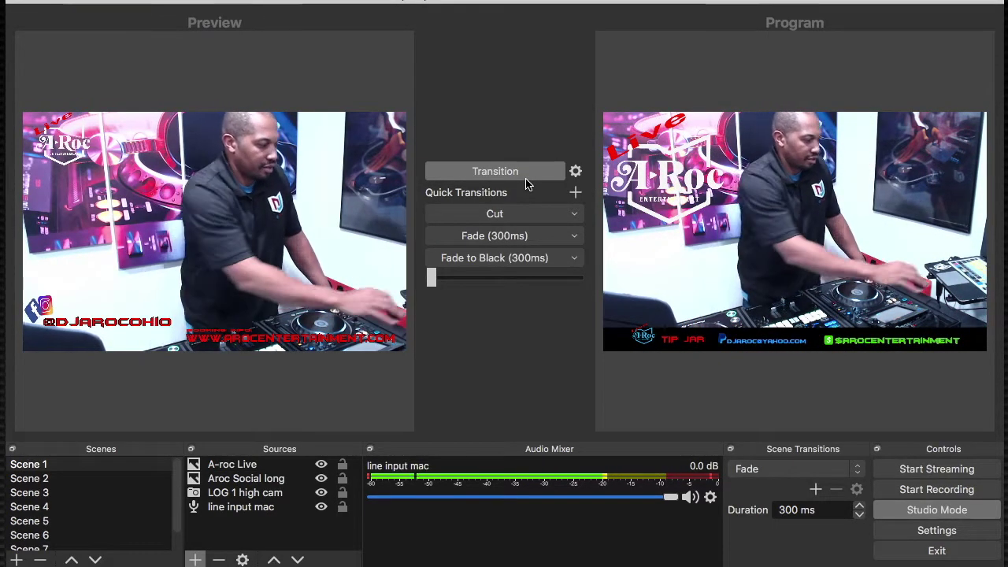
click(45, 478)
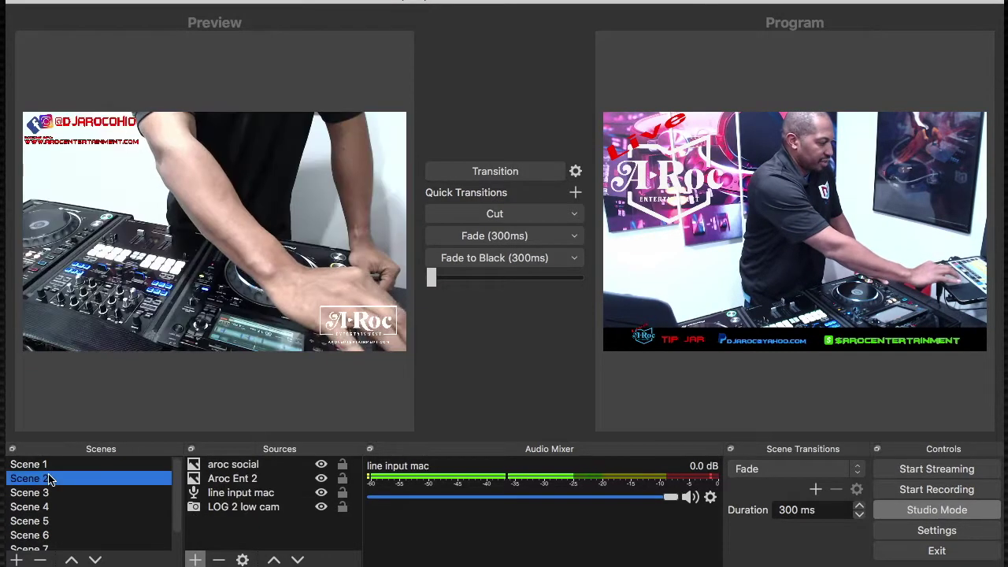
click(518, 178)
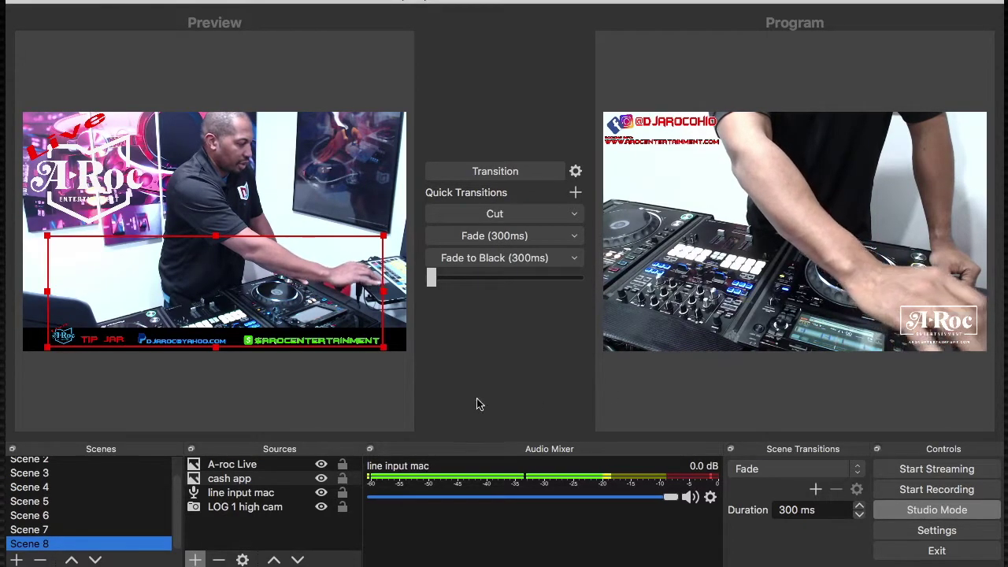
- Load Scene 6, the webcam shot with the social handle overlay, into Preview via Scene 4
click(59, 487)
click(85, 514)
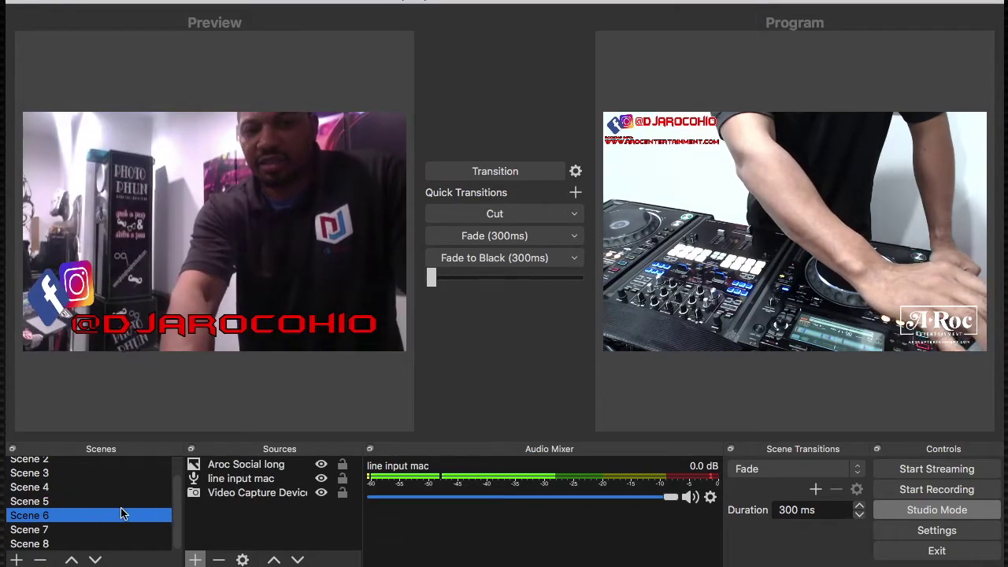